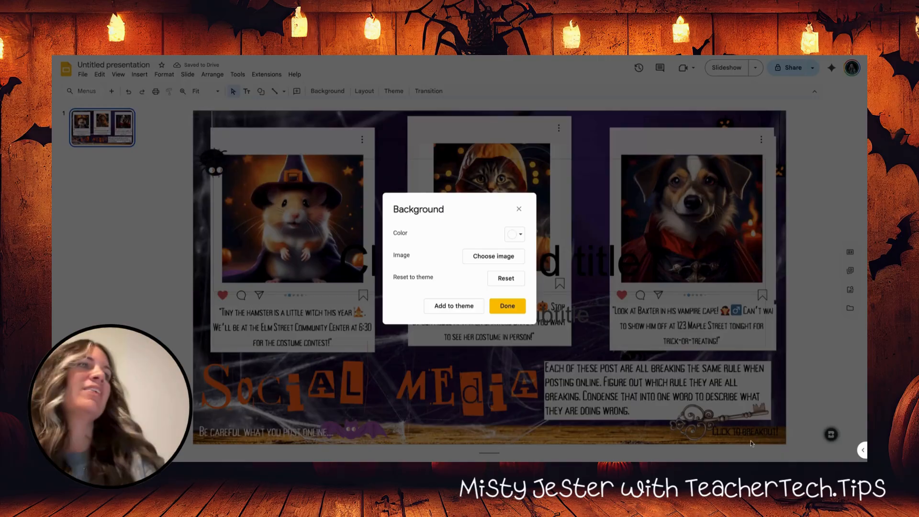
Accept the slide background settings and apply the Blank layout to the slide
click(507, 306)
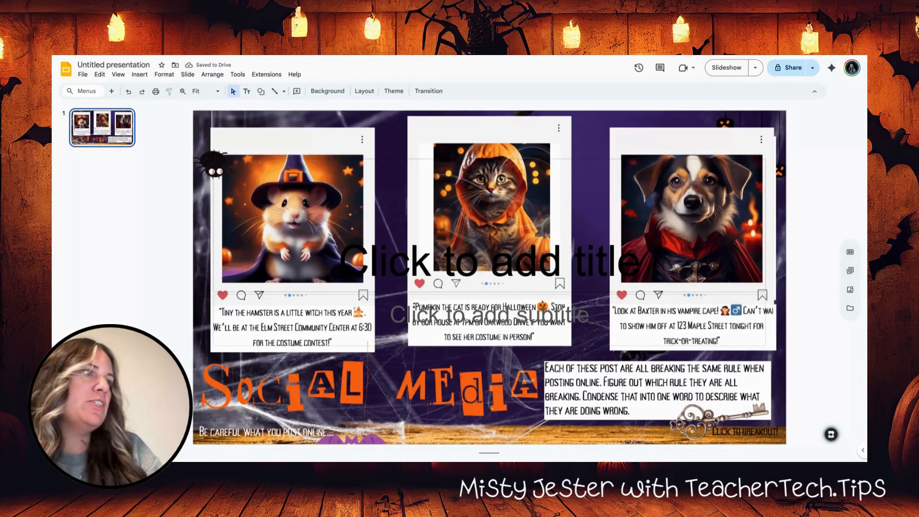
click(365, 91)
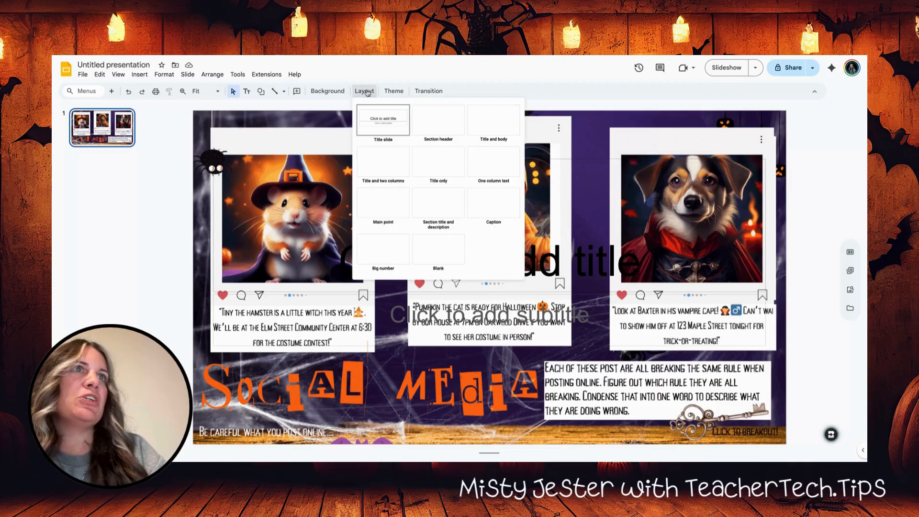
click(441, 247)
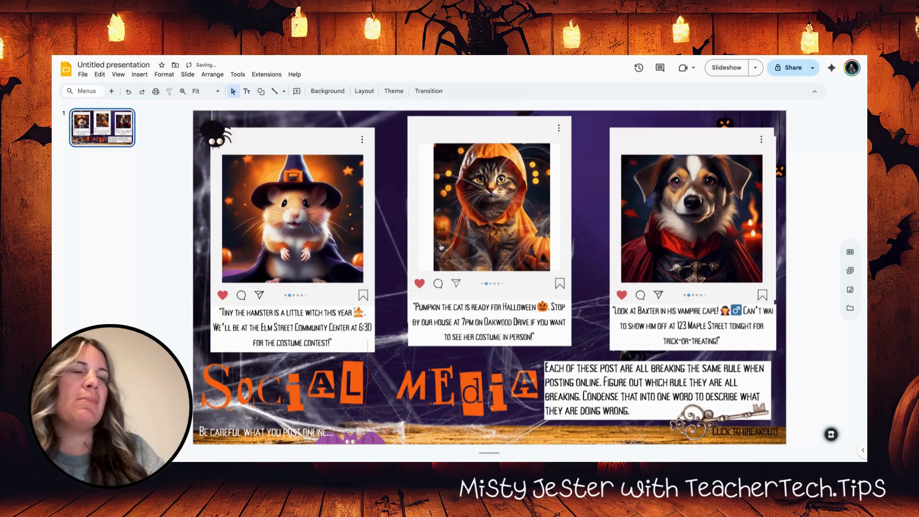
Draw a shape over the key and the "Click to breakout!" text on the slide
click(261, 91)
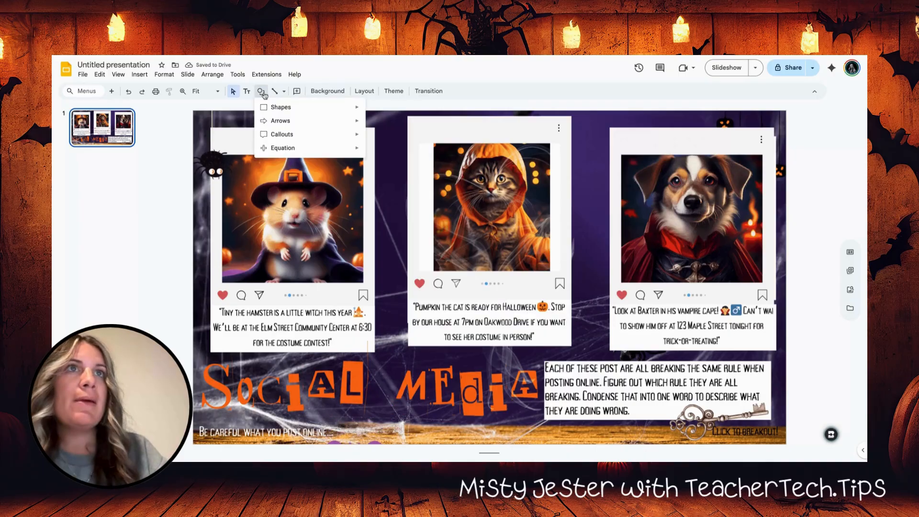
click(373, 110)
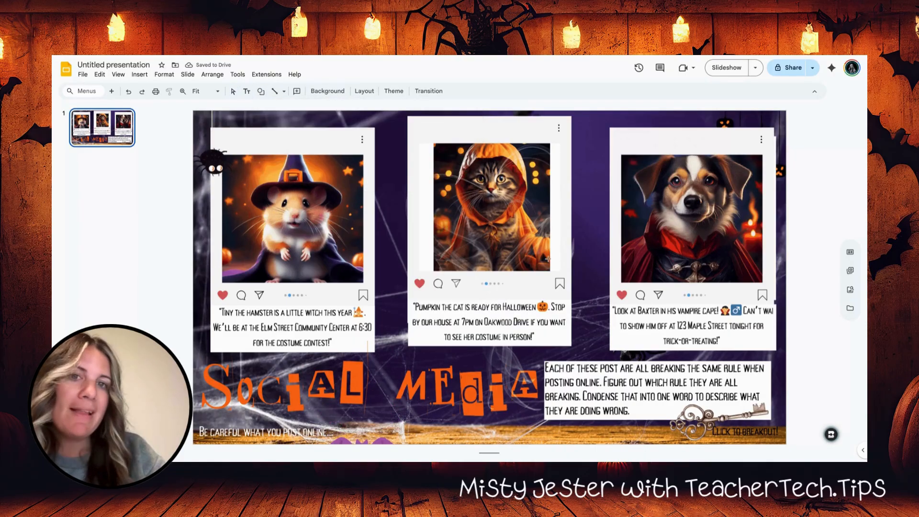
mouse_move(674, 402)
mouse_down()
mouse_move(771, 419)
mouse_move(772, 438)
mouse_up()
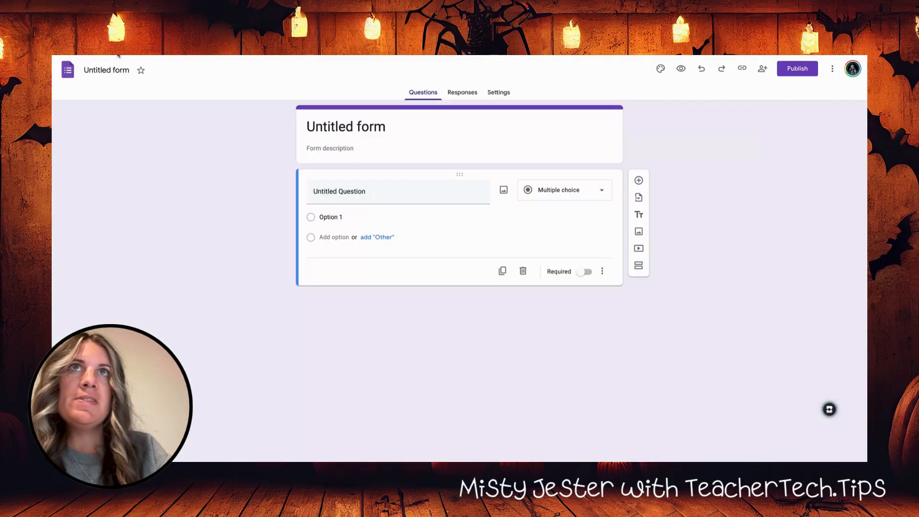
In the new Google Forms form, replace the form heading with "Title"
click(341, 125)
key(ctrl+a)
text(Title)
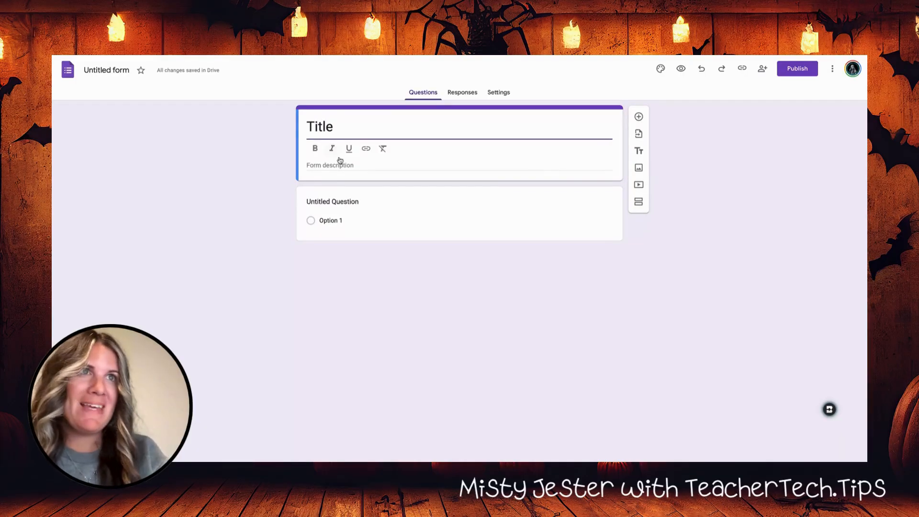
Name the first question "Challenge question" and set its type to Short answer
click(339, 198)
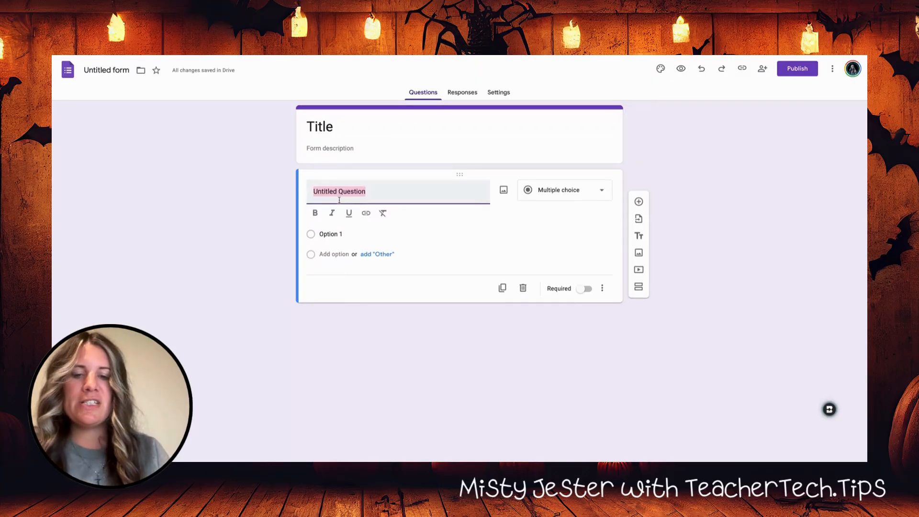
text(Challenge question)
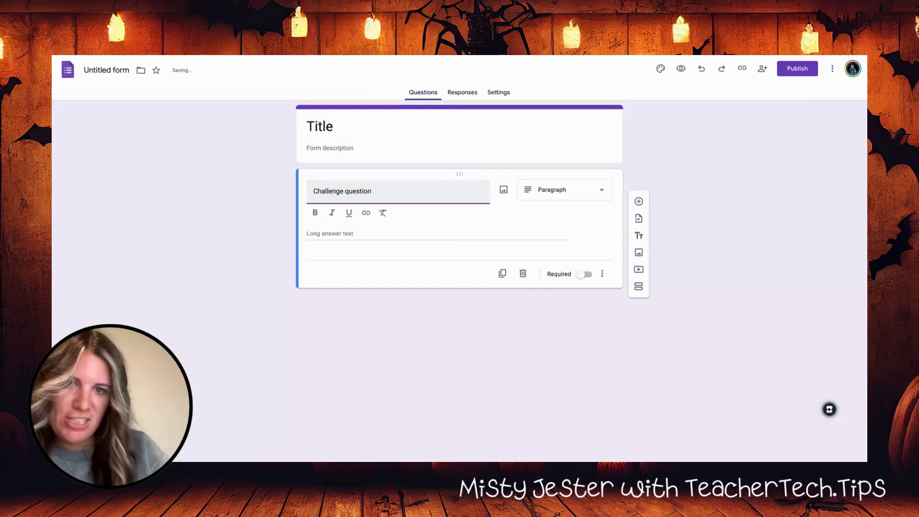
click(537, 192)
click(540, 169)
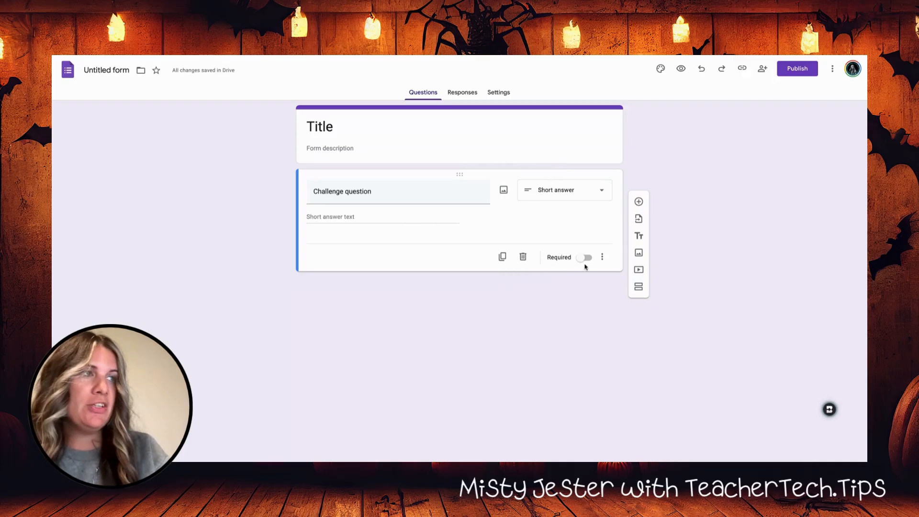
Add response validation to the challenge question, requiring a regular expression that matches "oversharing"
click(603, 258)
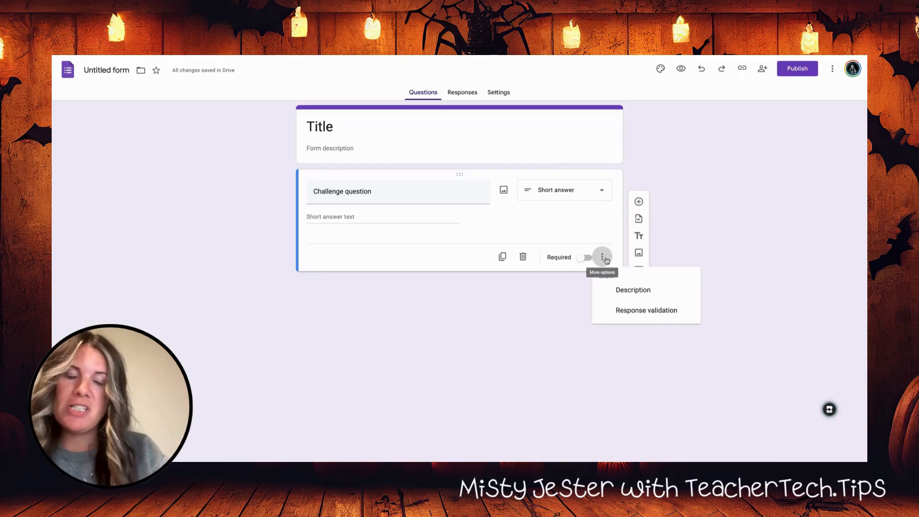
click(640, 312)
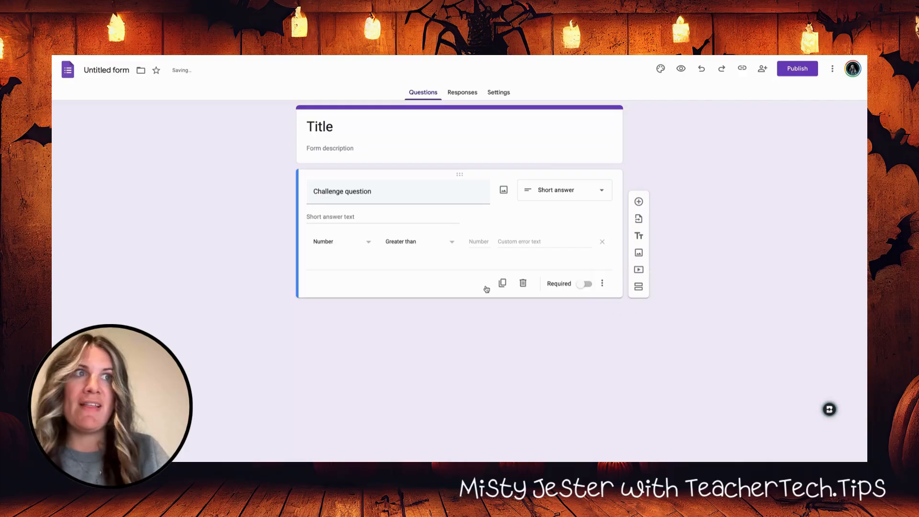
click(341, 249)
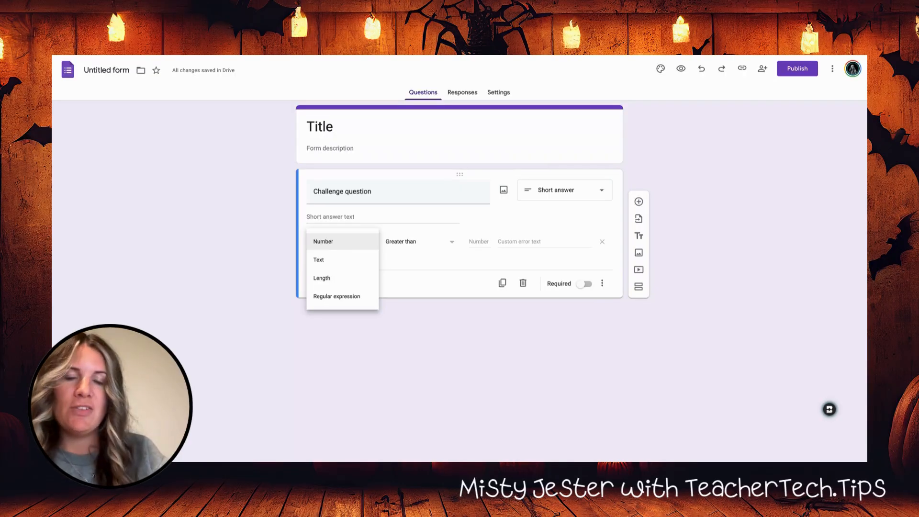
click(349, 296)
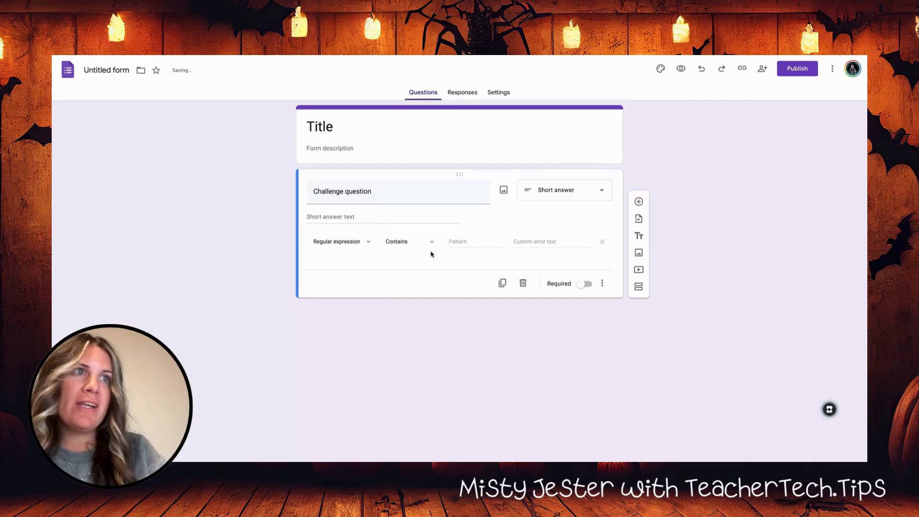
click(420, 243)
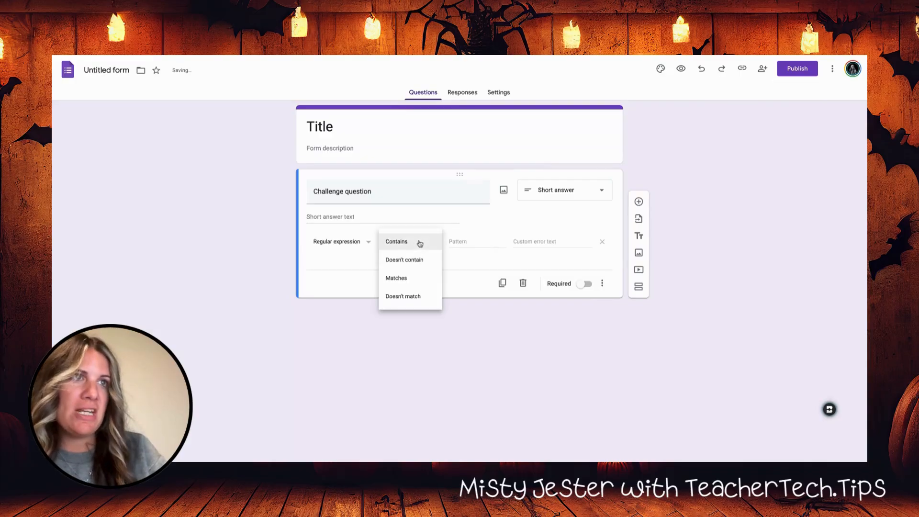
click(411, 278)
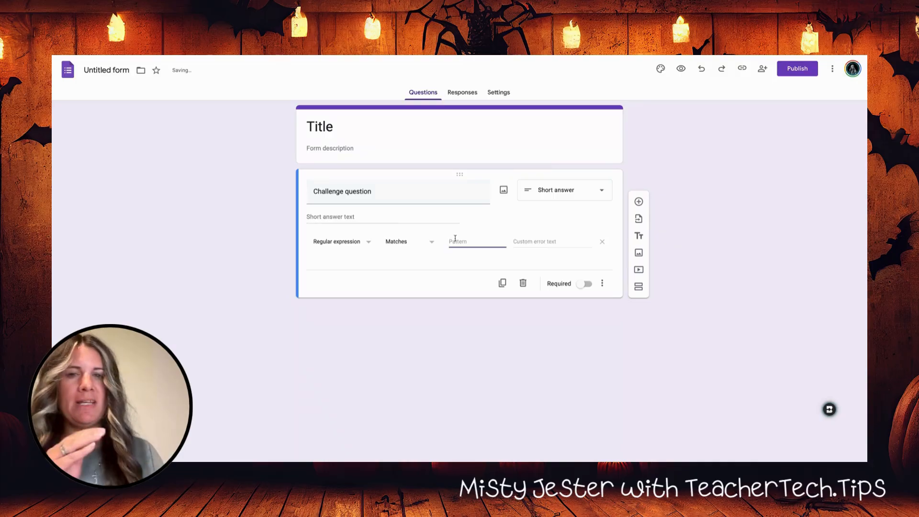
text(o)
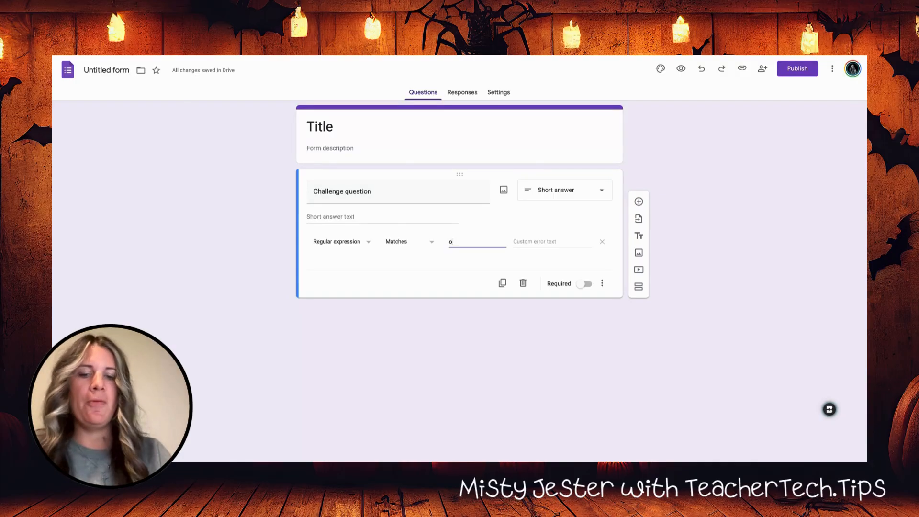
text(versharing)
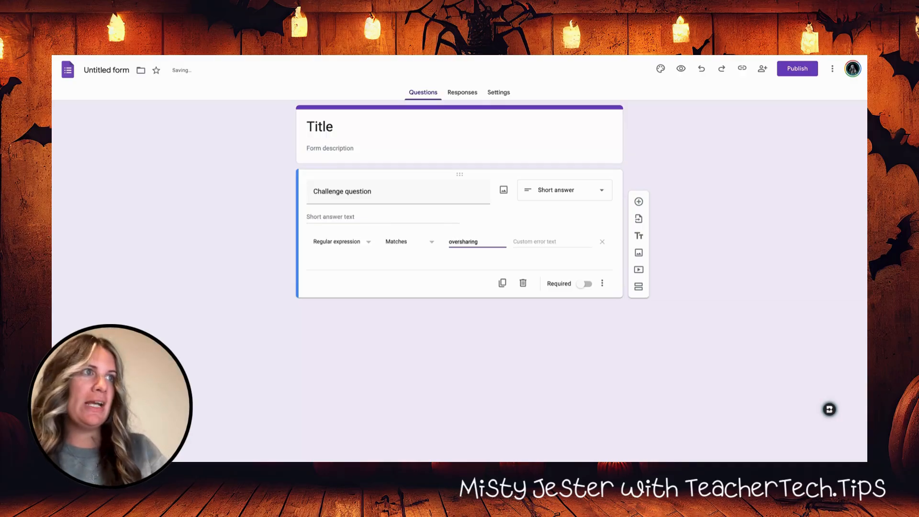
Set the validation's custom error text to "one word, no caps" and make the question required
click(524, 243)
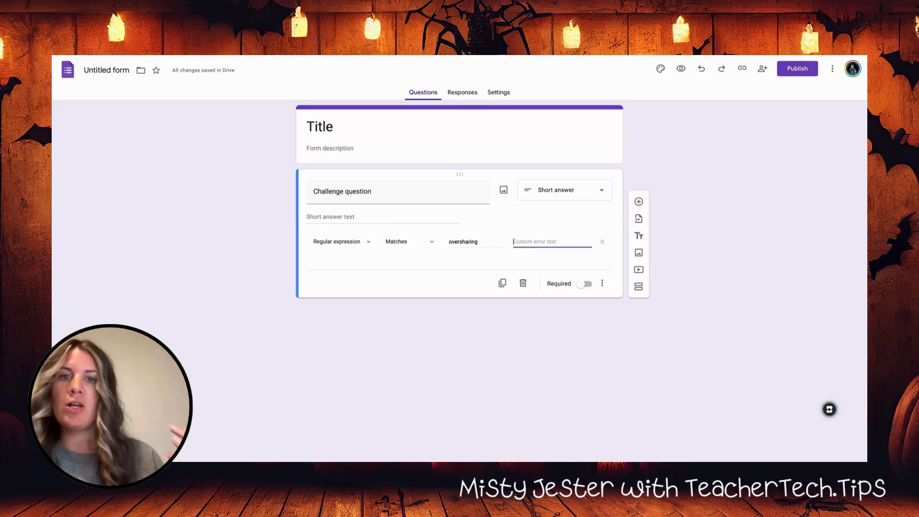
text(one word, low)
key(BackSpace)
key(BackSpace)
key(BackSpace)
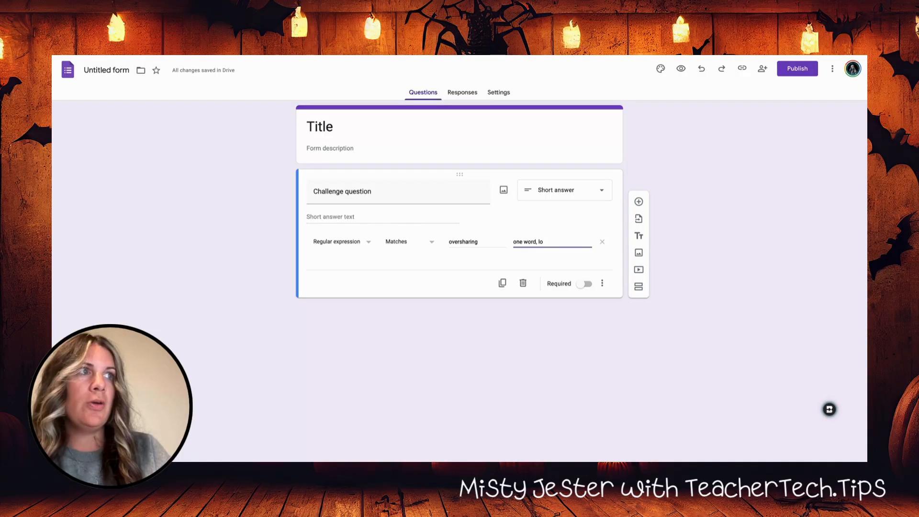
key(BackSpace)
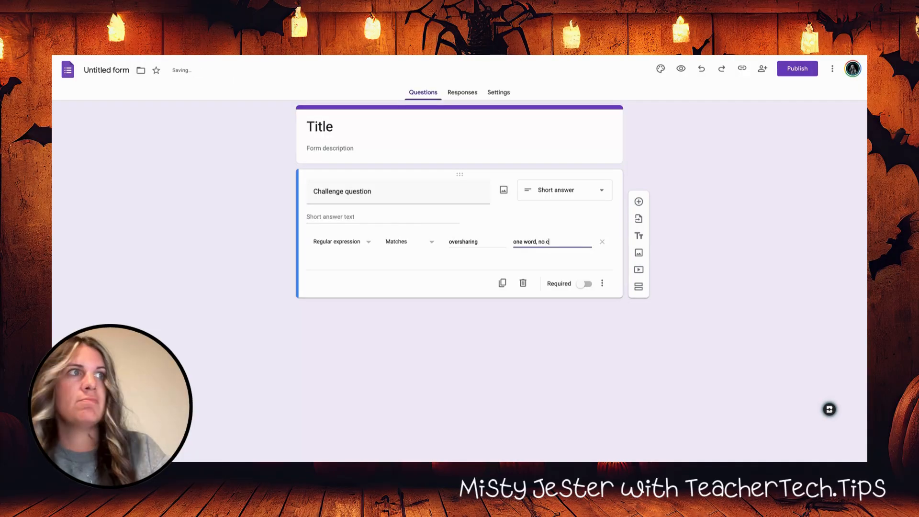
click(586, 285)
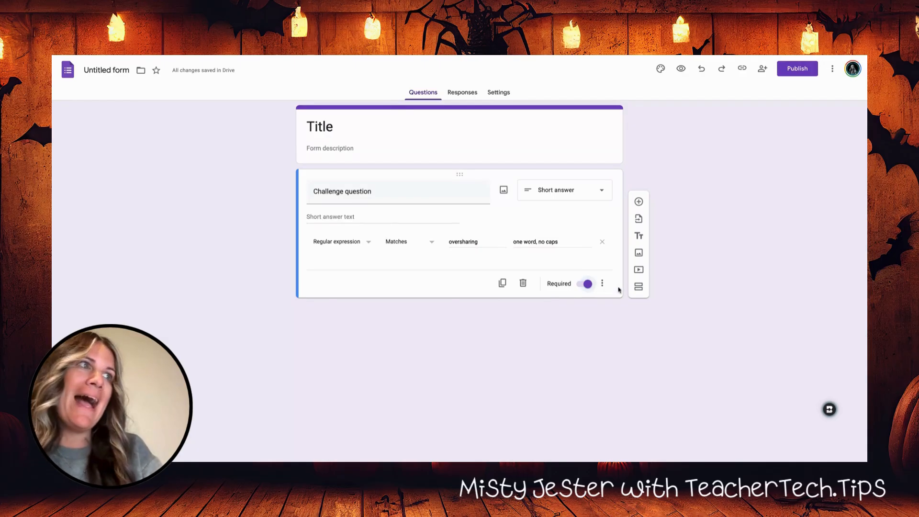
Add a second section to the form and title it "Next Break out room"
click(639, 288)
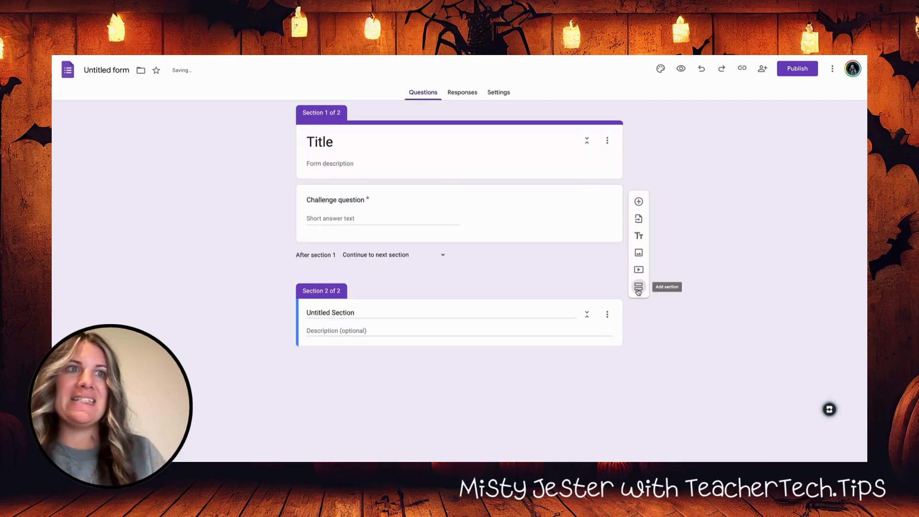
click(367, 313)
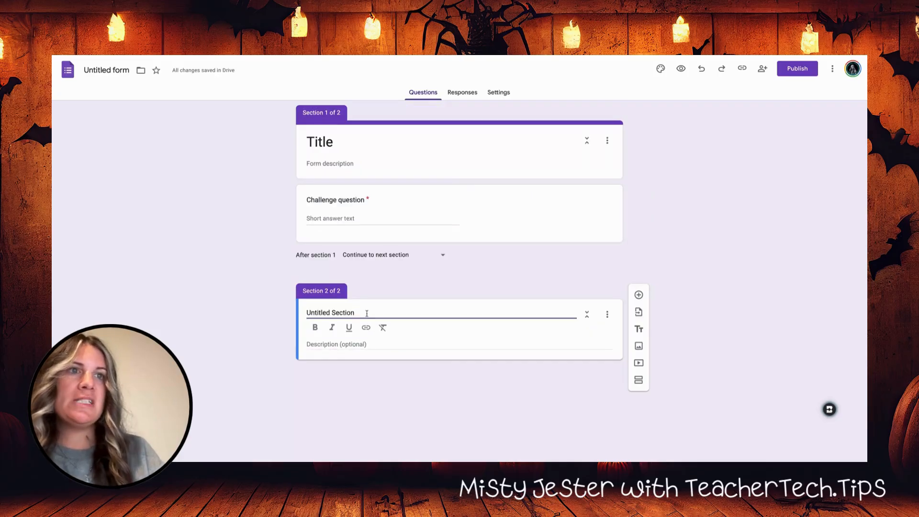
triple_click(354, 315)
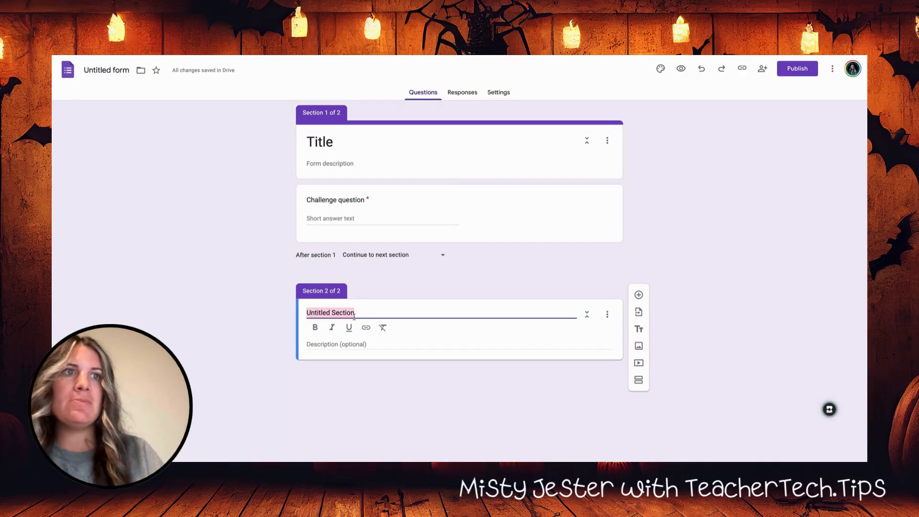
text(Next Break out room)
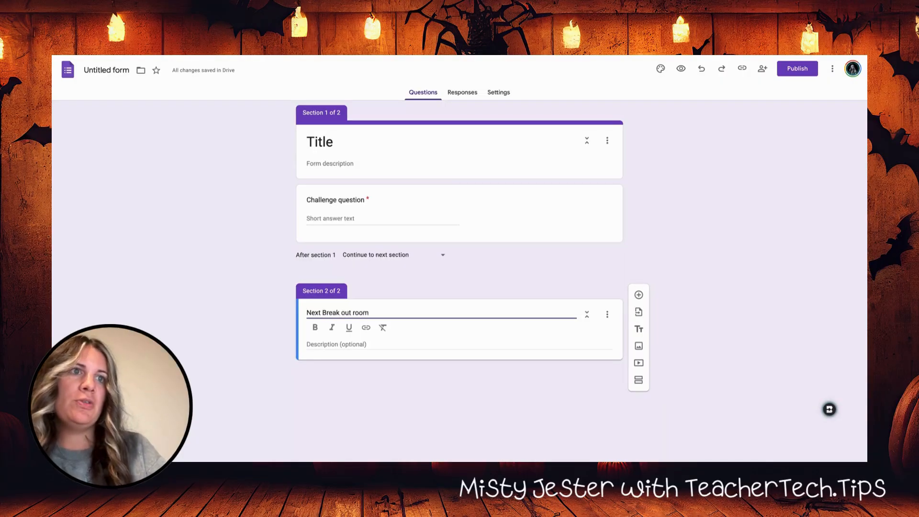
double_click(362, 313)
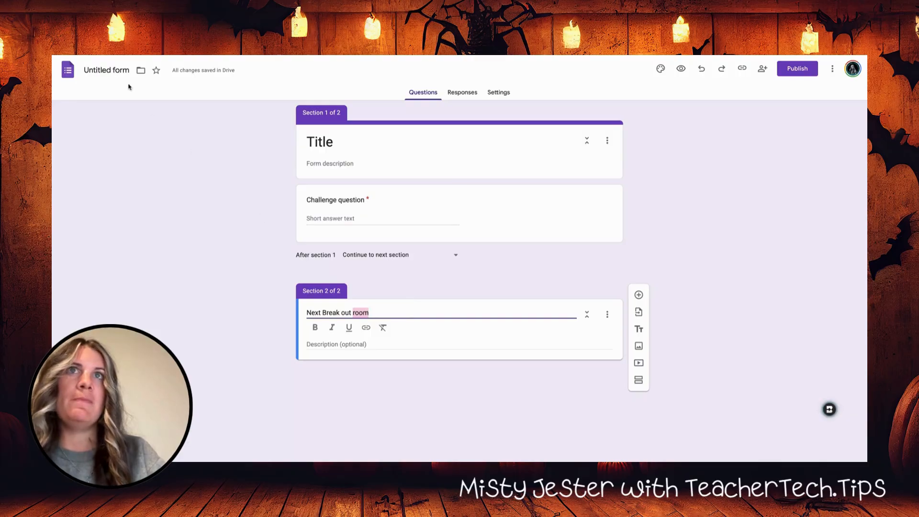
Name the form file "Title" and check the form in preview mode before returning to the editor
click(112, 71)
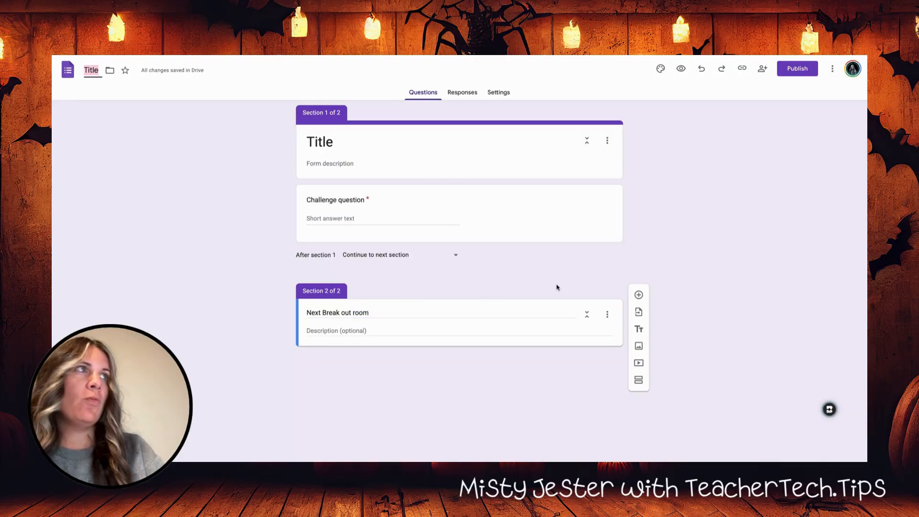
click(683, 68)
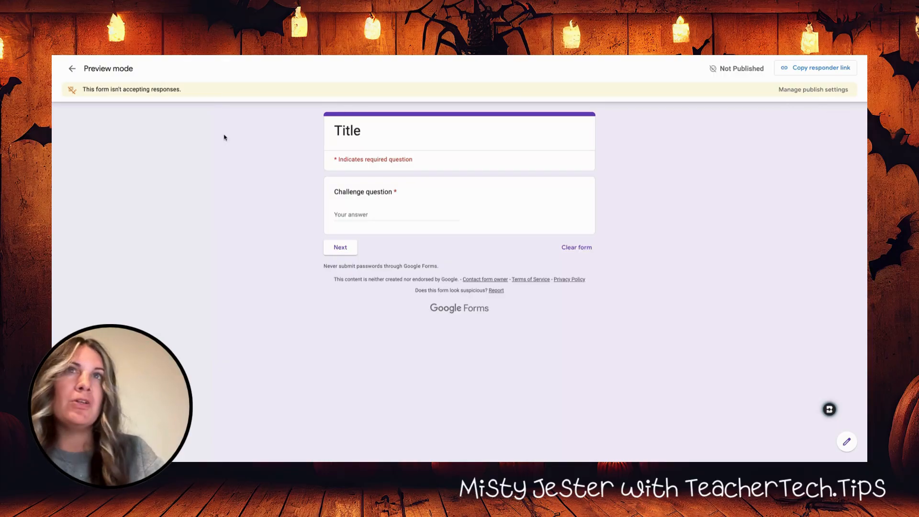
click(72, 69)
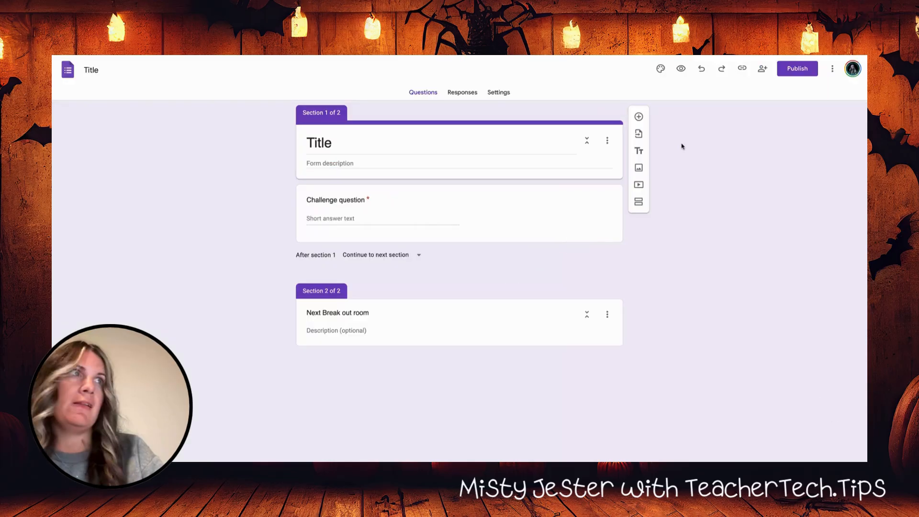
Publish the form for anyone with the link and copy its full responder link
click(797, 69)
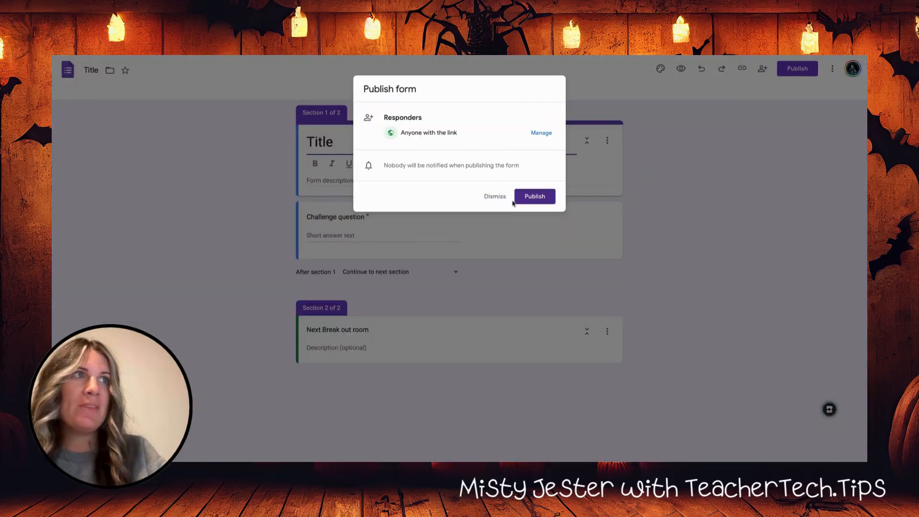
click(528, 200)
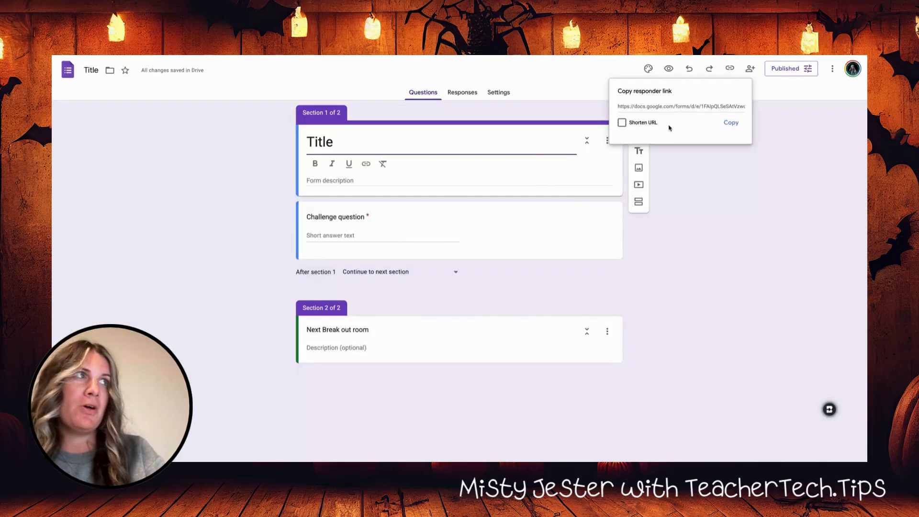
click(728, 123)
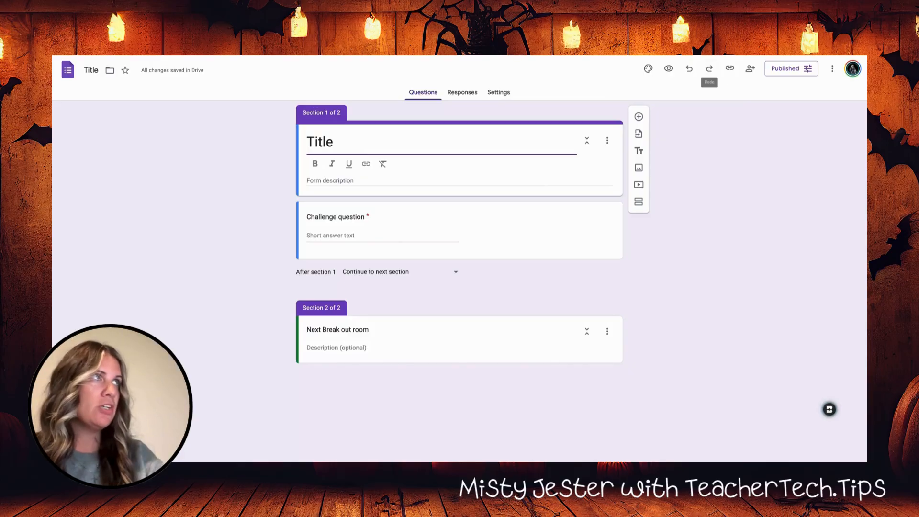
Open the copied form link in a new browser tab and test the challenge question with the answer "over"
key(ctrl+t)
key(ctrl+v)
key(Return)
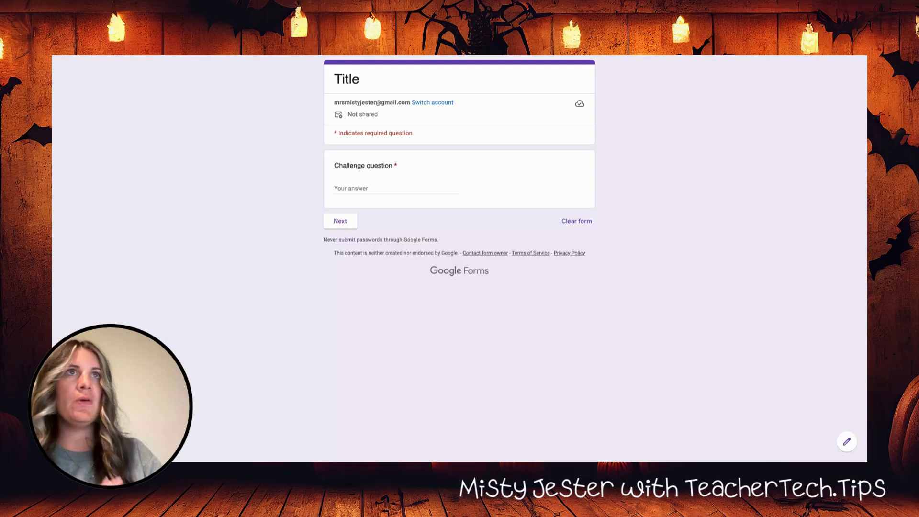
click(405, 185)
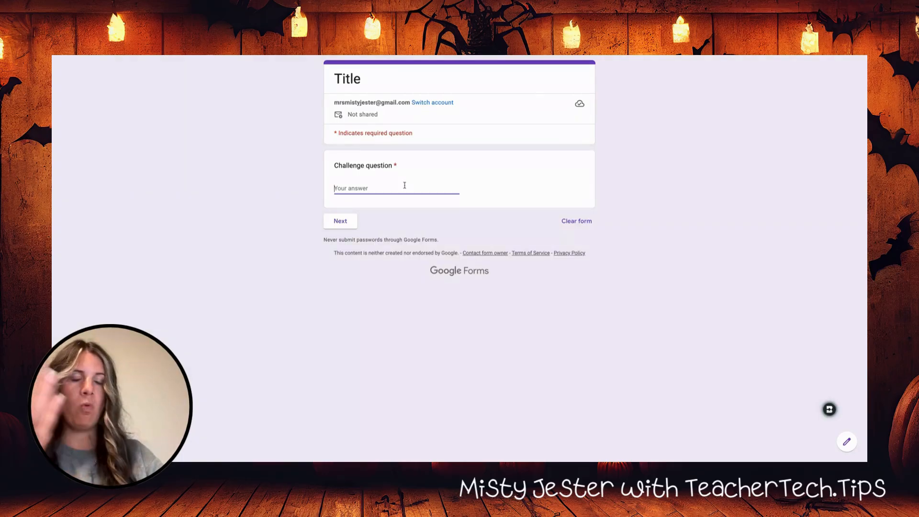
text(over)
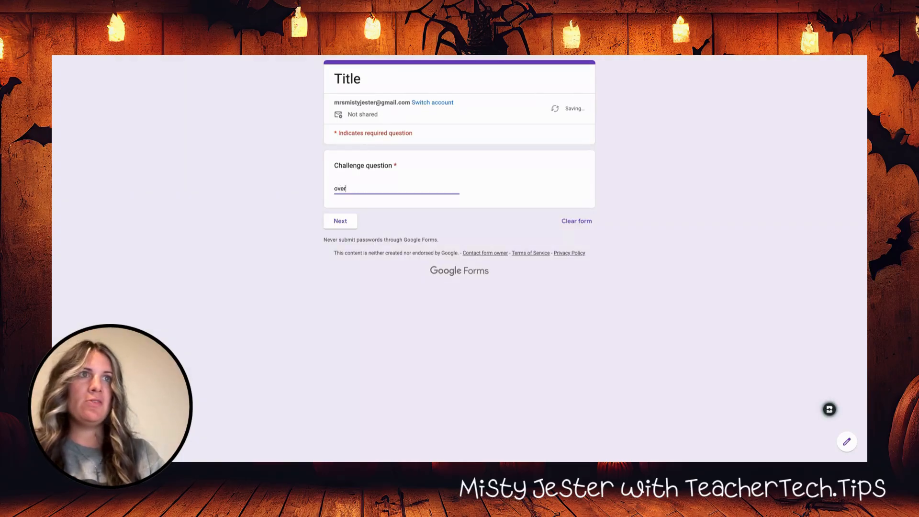
key(Tab)
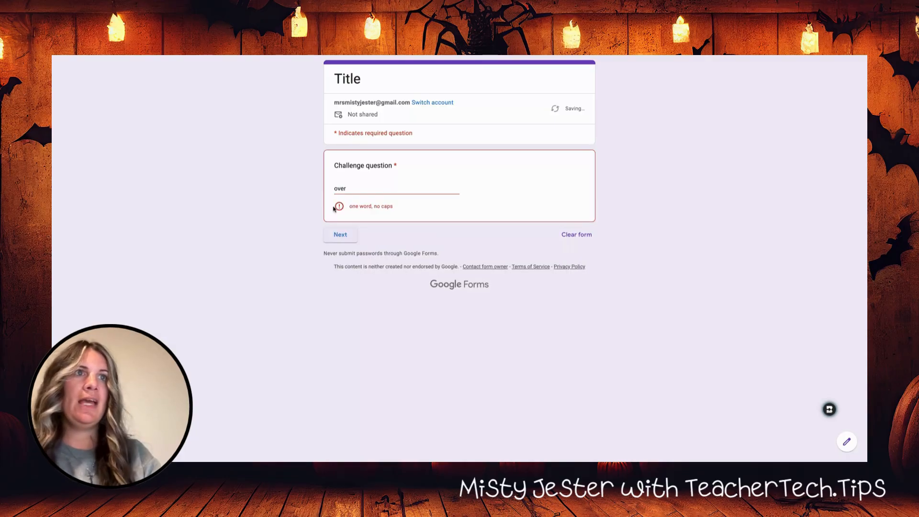
Extend the challenge answer to "oversharing" and try to continue to the next section
click(359, 189)
text(s)
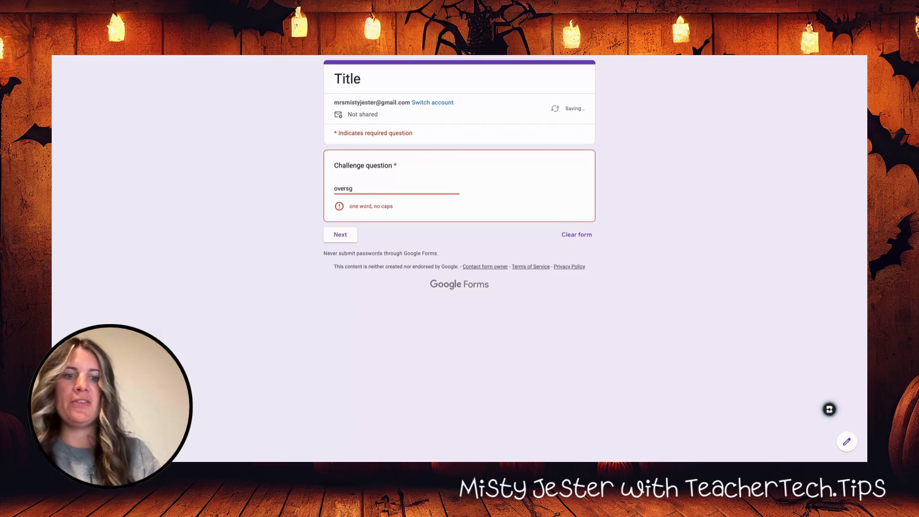
text(haring)
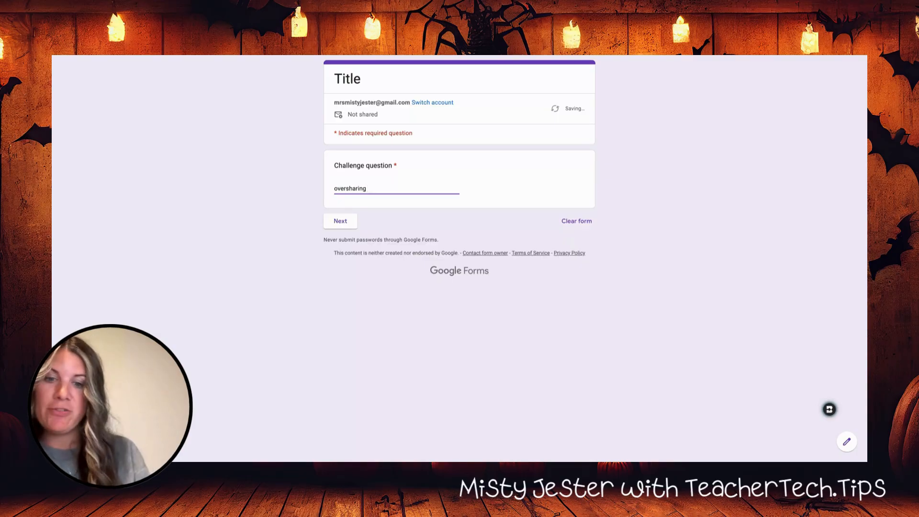
key(Return)
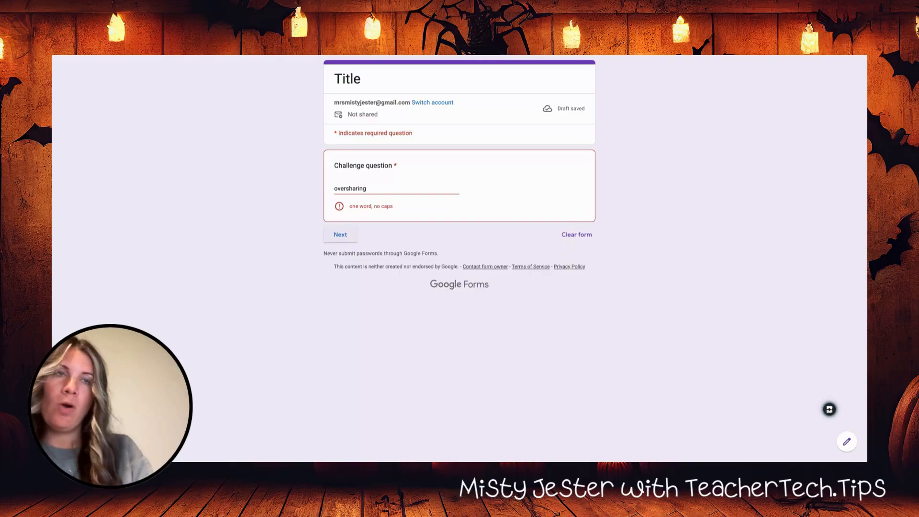
click(377, 191)
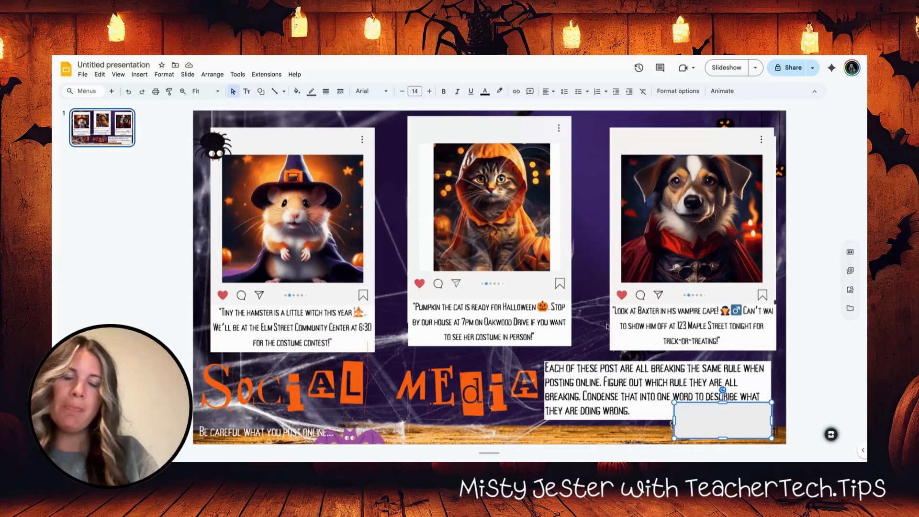
In the Google Slides presentation, link the rectangle covering the key to the copied form URL
click(514, 92)
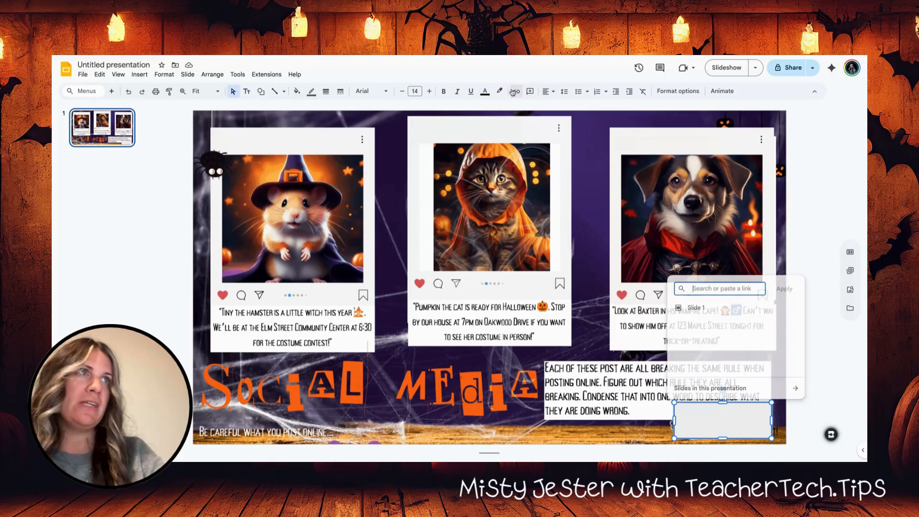
key(ctrl+v)
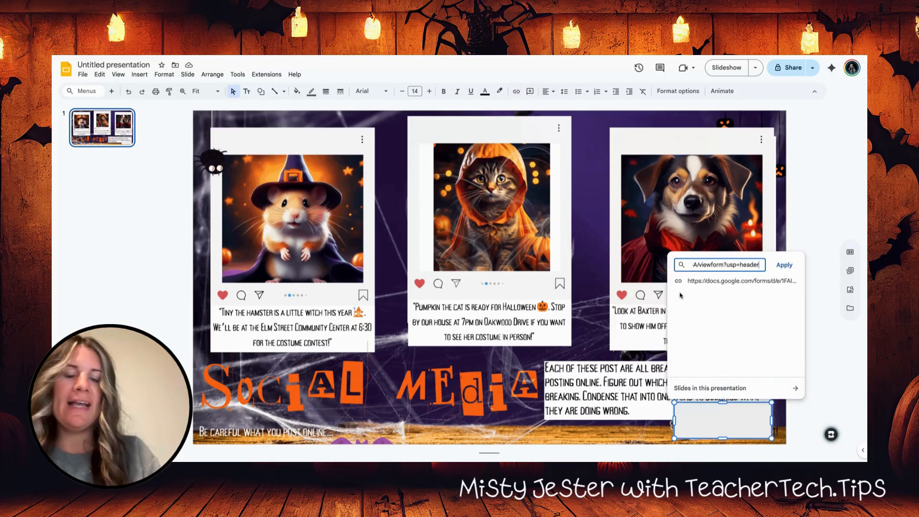
click(787, 264)
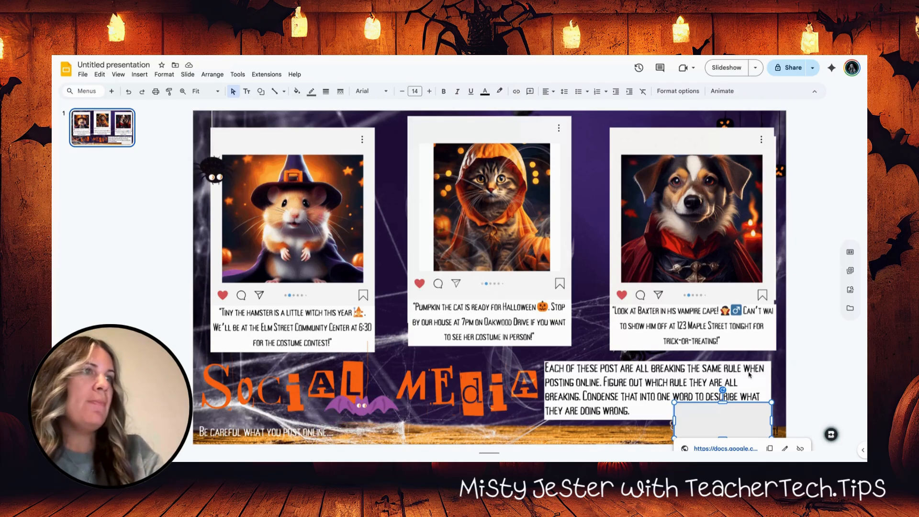
Make the linked rectangle's fill and border transparent
click(296, 91)
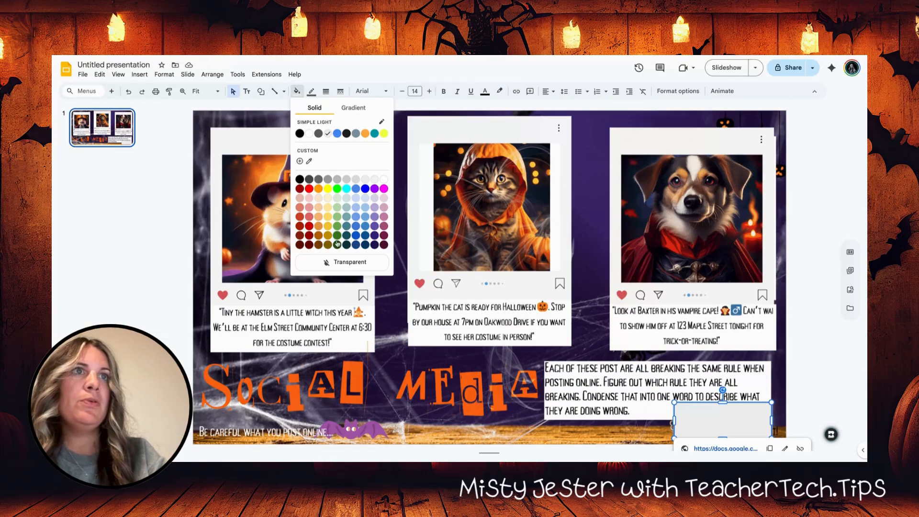
click(338, 261)
click(312, 91)
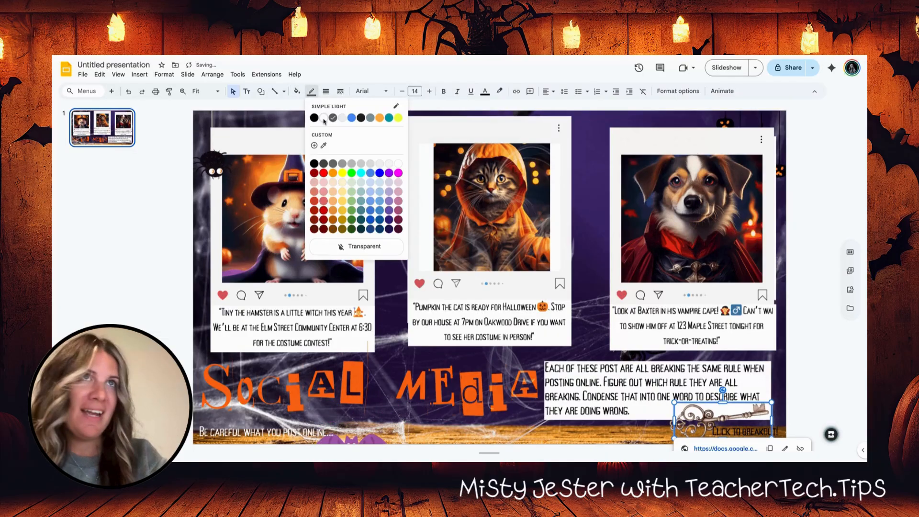
click(364, 246)
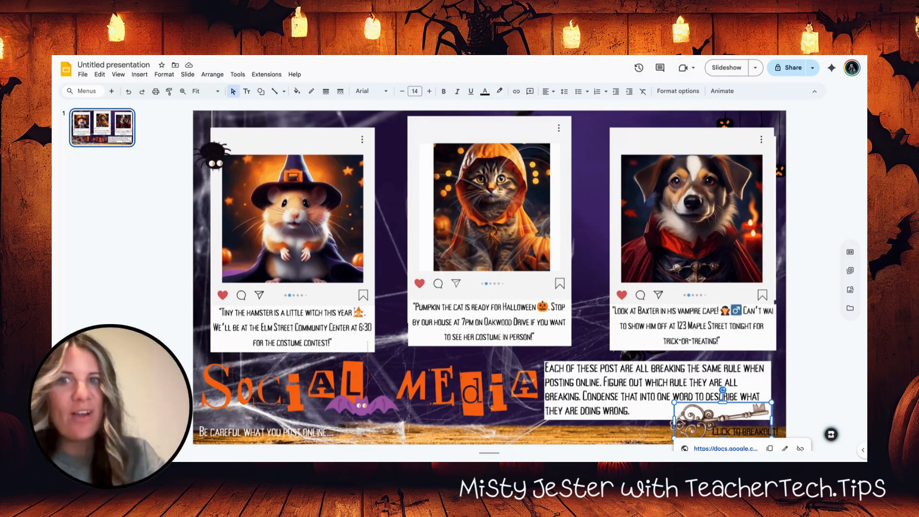
Rename the presentation as "sample"
click(88, 75)
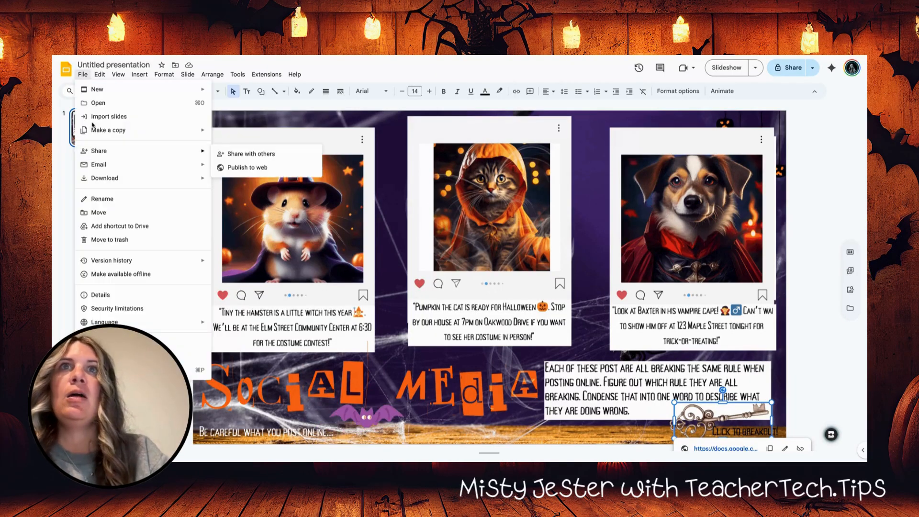
click(98, 66)
click(100, 64)
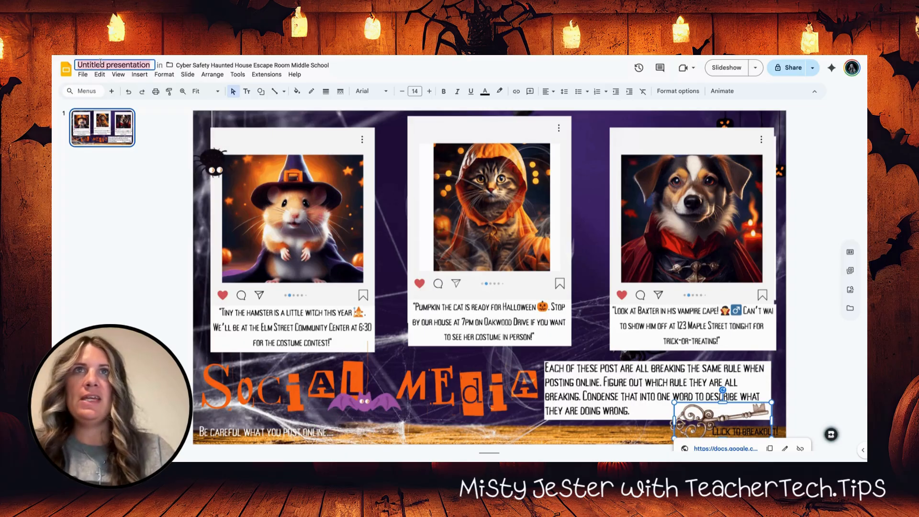
text(sam)
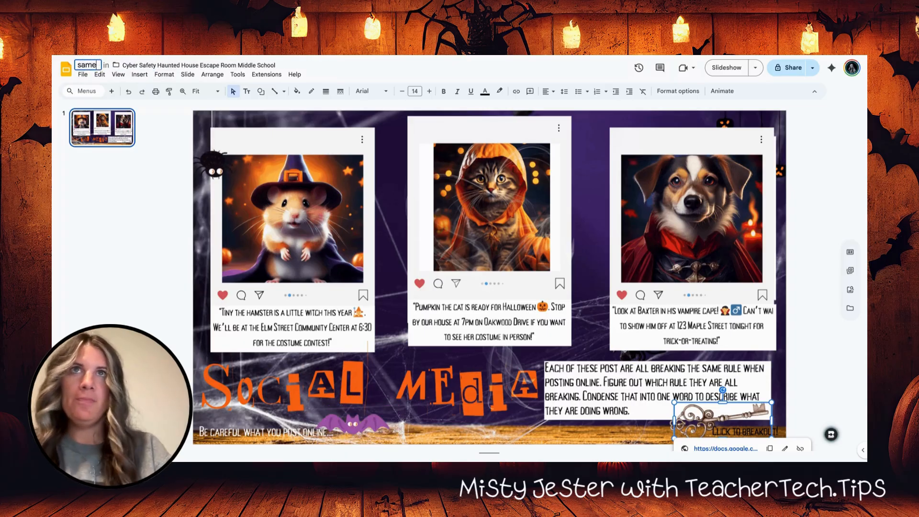
text(ple)
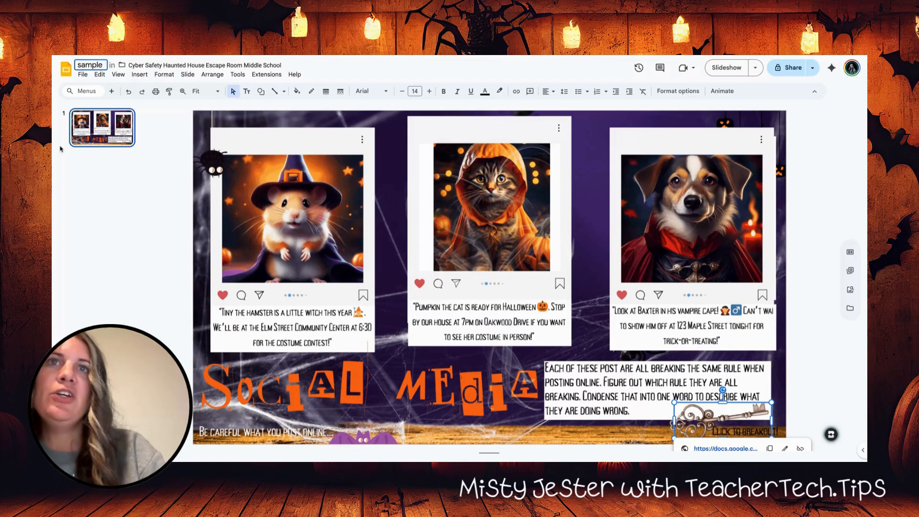
click(178, 140)
Publish the presentation to the web as a link with the default three-second auto-advance
click(83, 74)
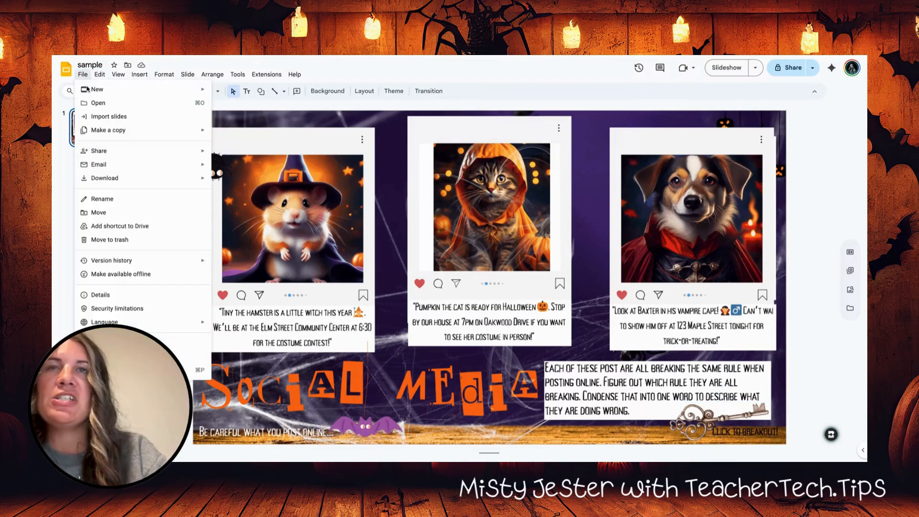
mouse_move(139, 151)
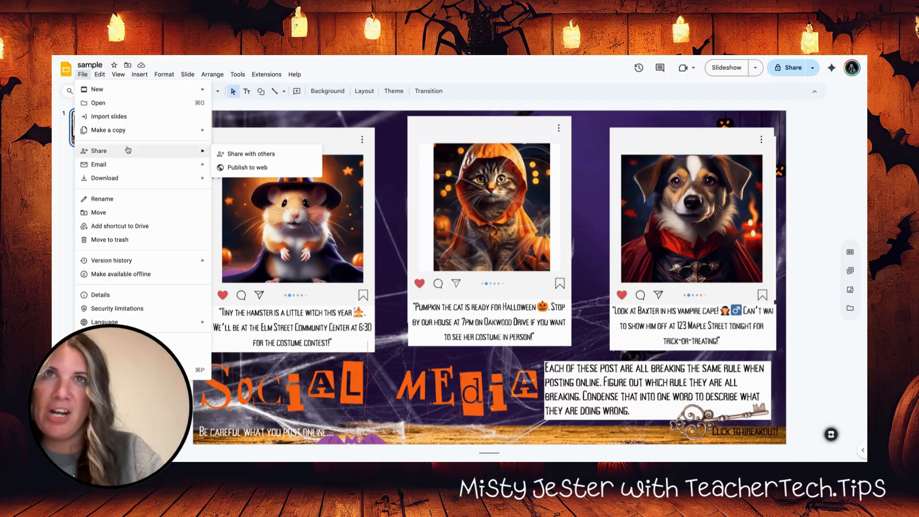
click(250, 167)
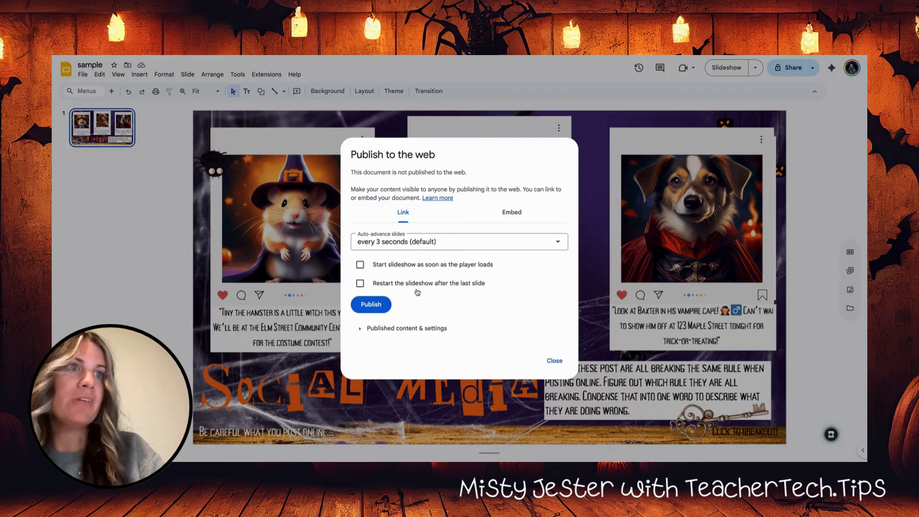
click(378, 304)
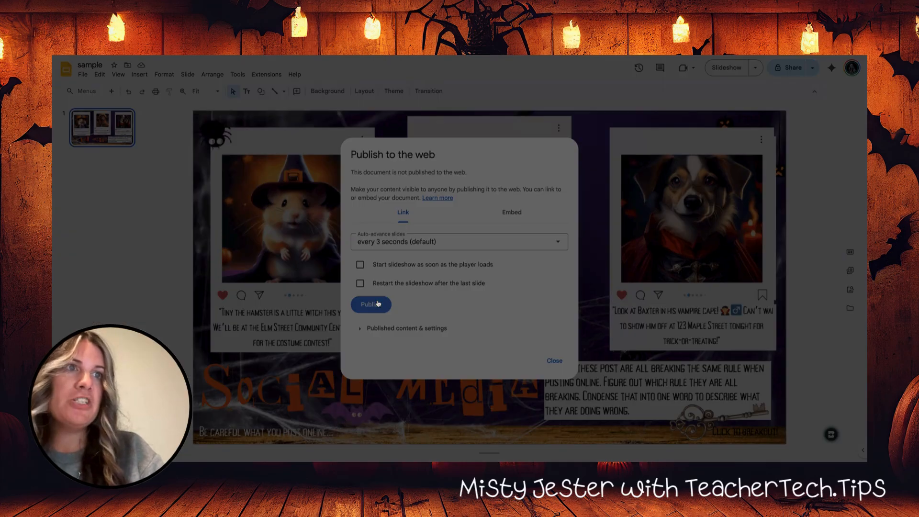
click(525, 98)
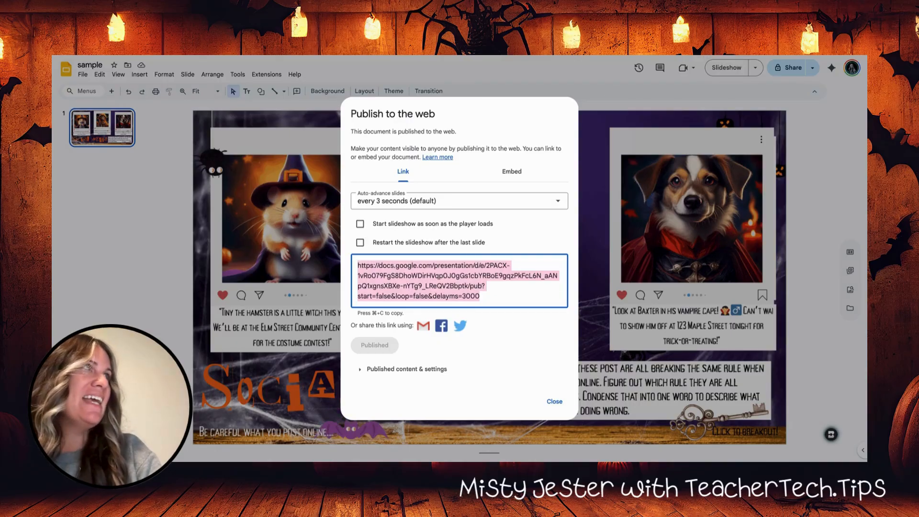
Open the published presentation link in a new browser tab and follow the key's breakout link to the form
key(super+t)
key(super+v)
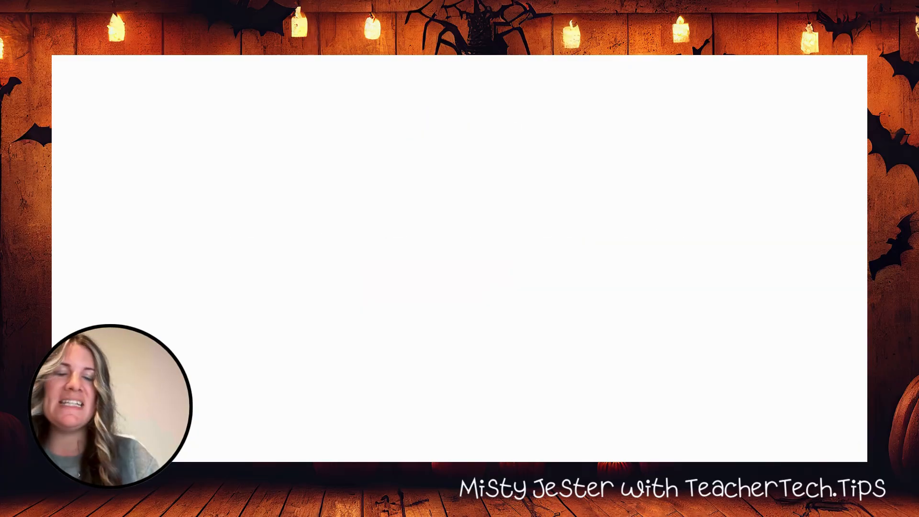
key(Return)
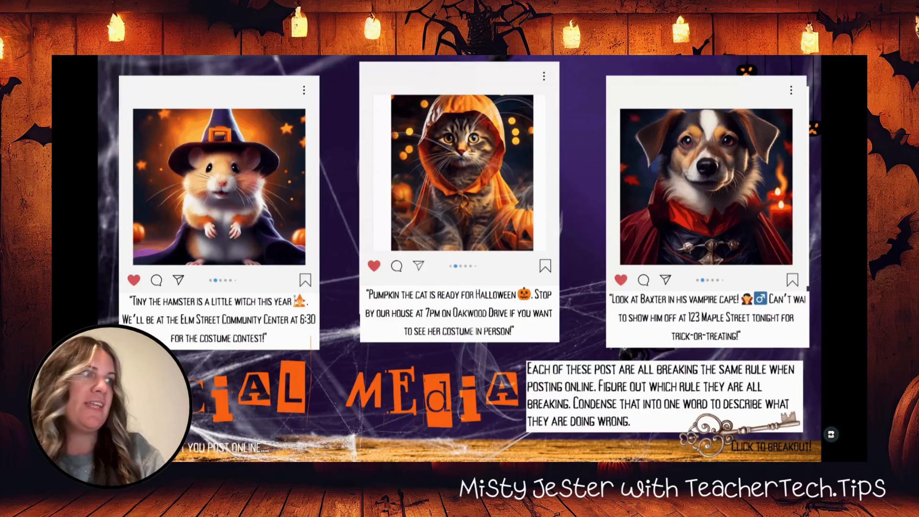
click(733, 443)
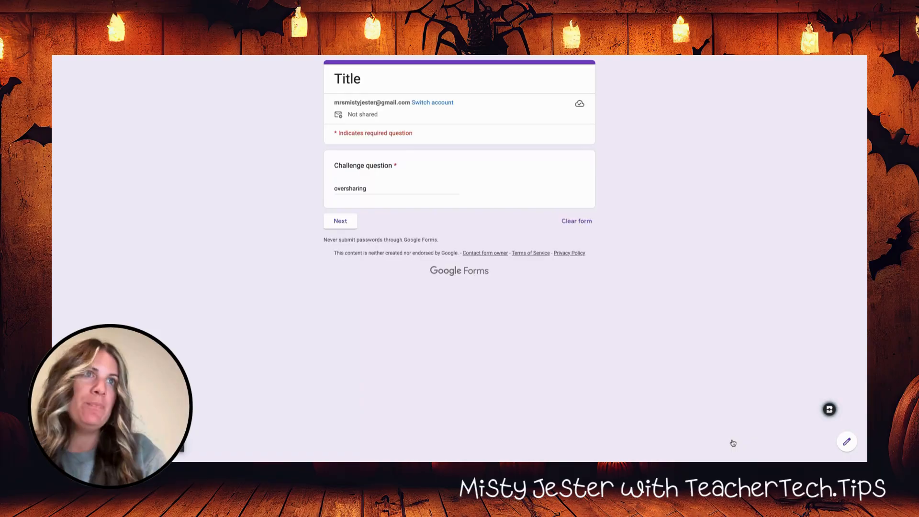
Clear the saved form answers and test the challenge question with the wrong answer "dlahd"
click(582, 219)
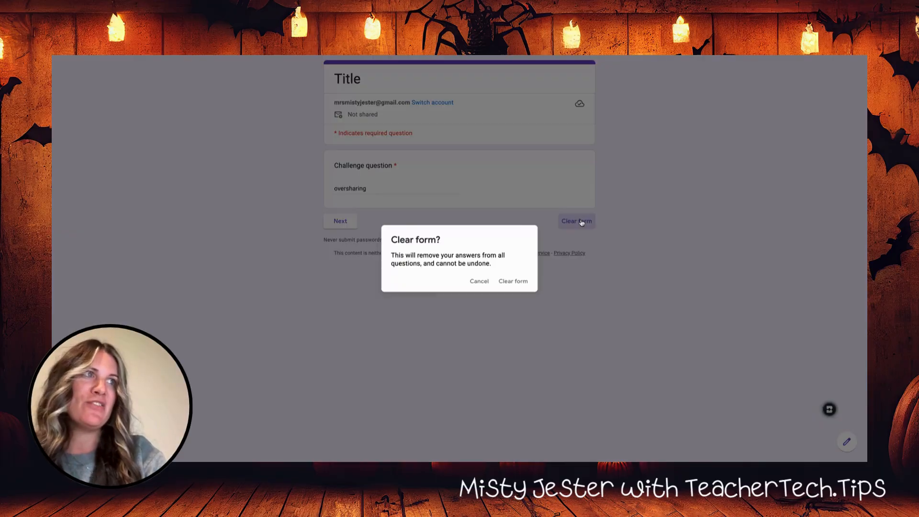
click(526, 284)
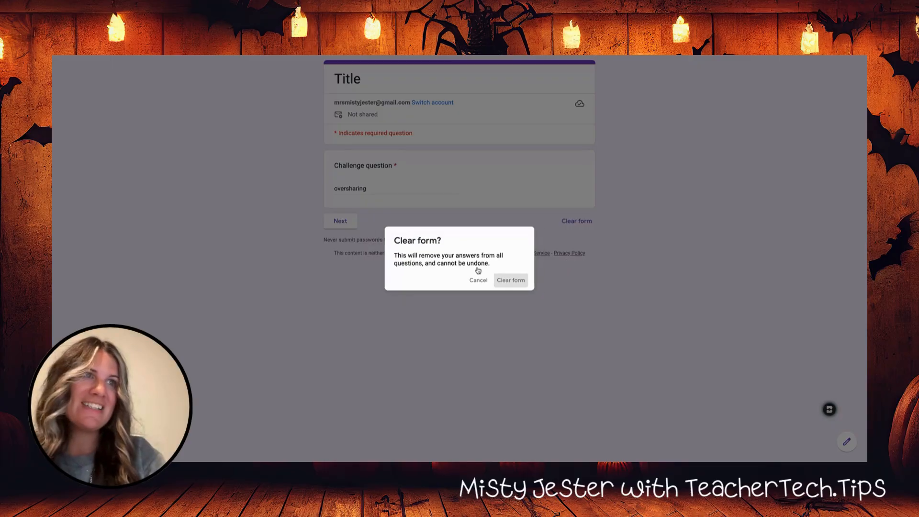
click(365, 188)
text(dlahd)
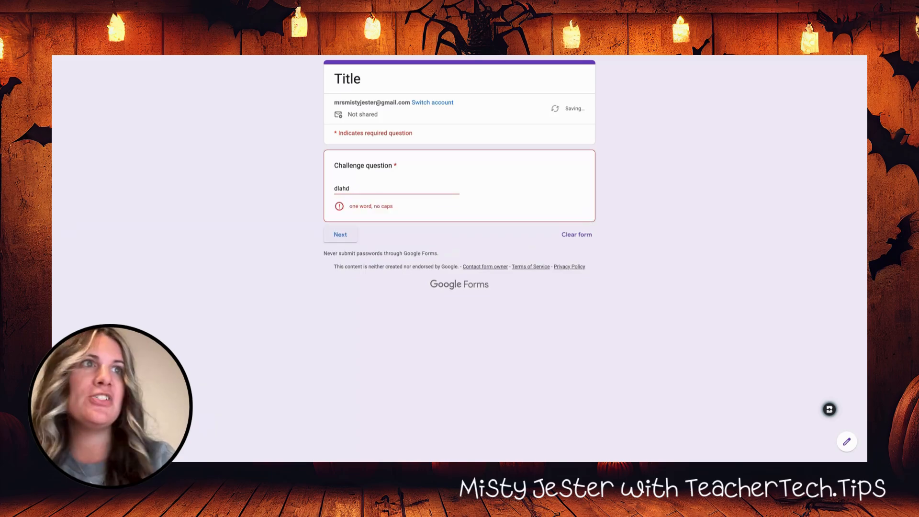
Delete the trial answer "dlahd" from the challenge question
double_click(345, 188)
click(361, 179)
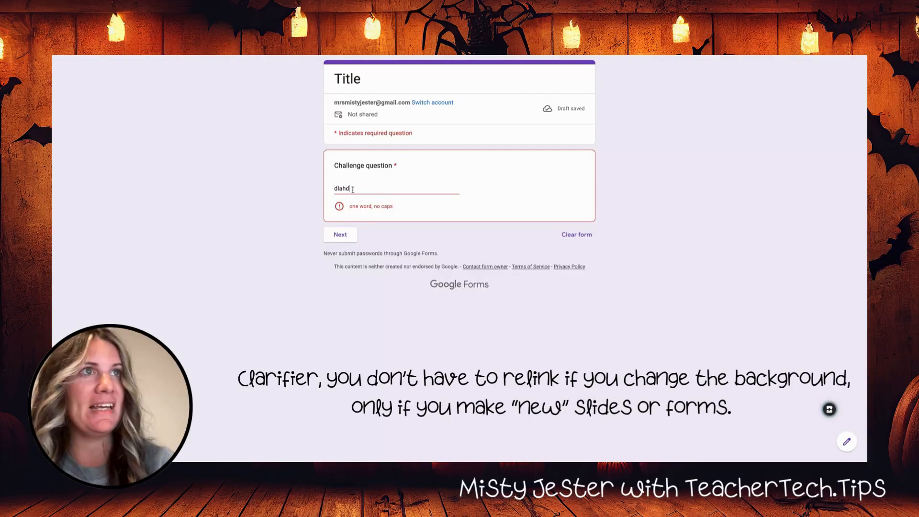
key(BackSpace)
key(BackSpace)
key(BackSpace)
key(BackSpace)
key(BackSpace)
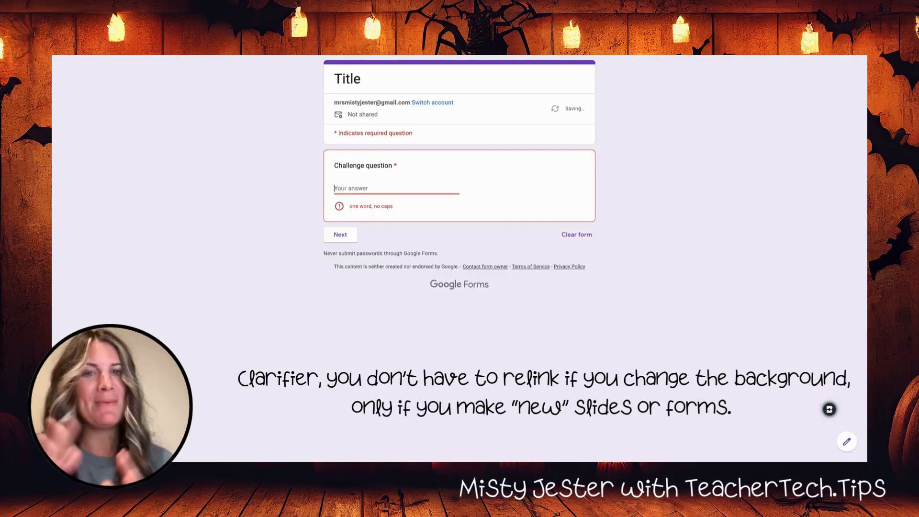